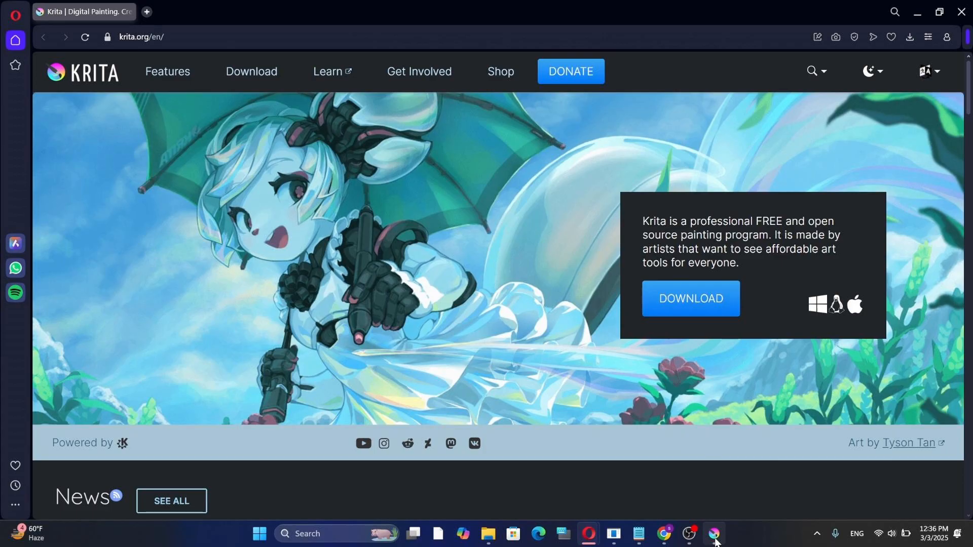
Step: Launch Krita and maximize its window
{"action": "left_click", "coordinate": [715, 541]}
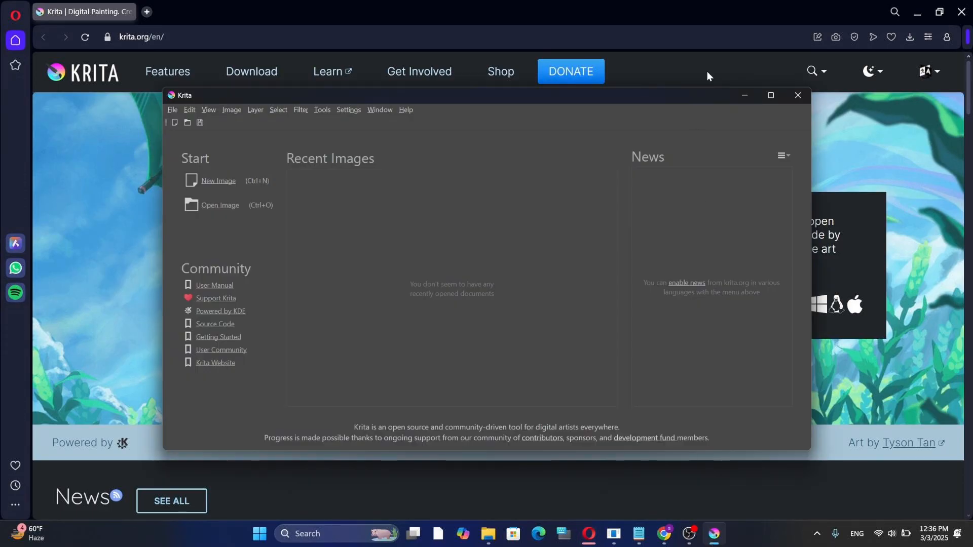
{"action": "left_click", "coordinate": [768, 96]}
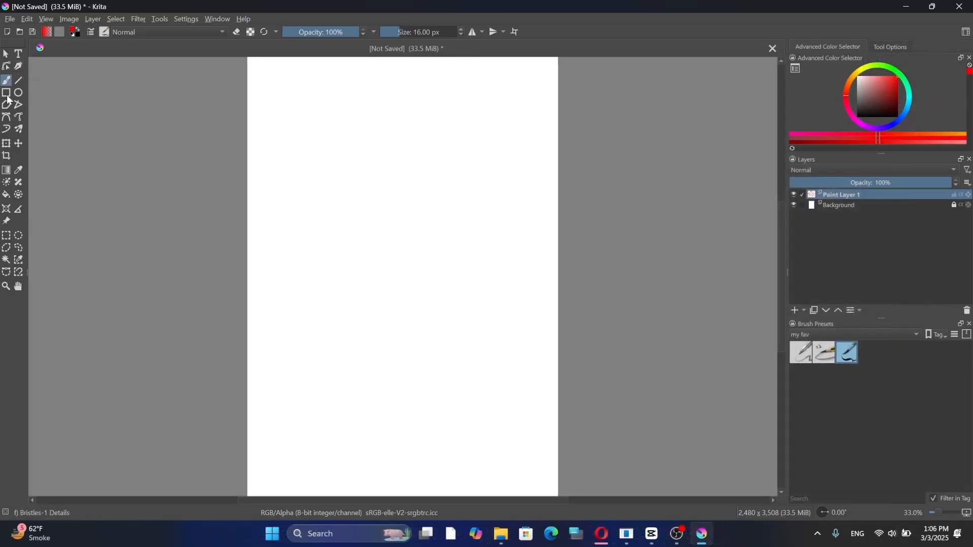
Step: Activate the Rectangle tool and bring up its tool options
{"action": "left_click", "coordinate": [6, 95]}
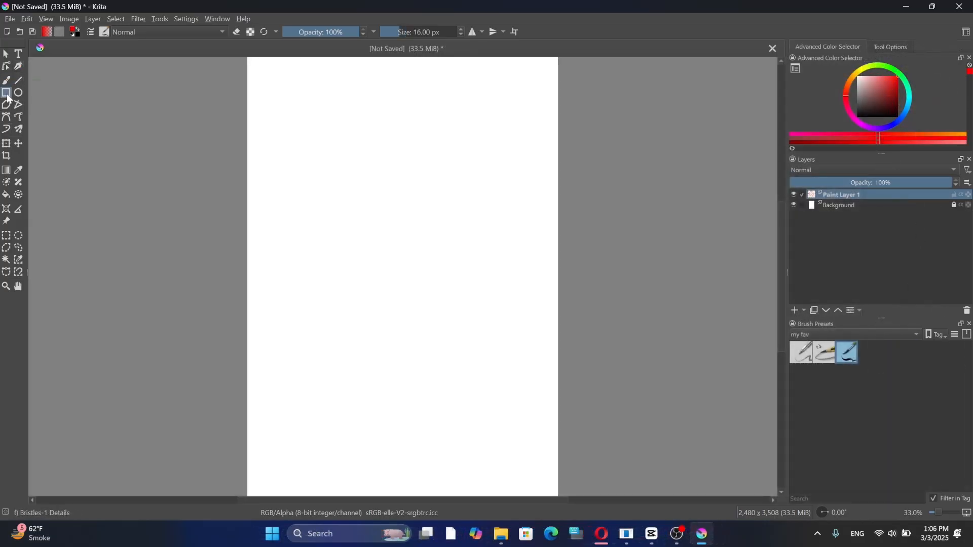
{"action": "left_click", "coordinate": [896, 46]}
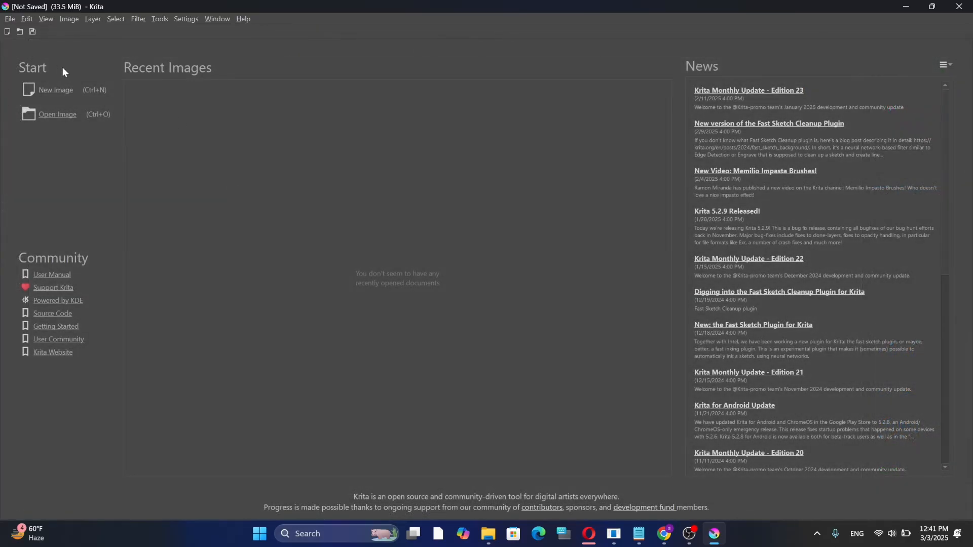
{"action": "left_click", "coordinate": [59, 90]}
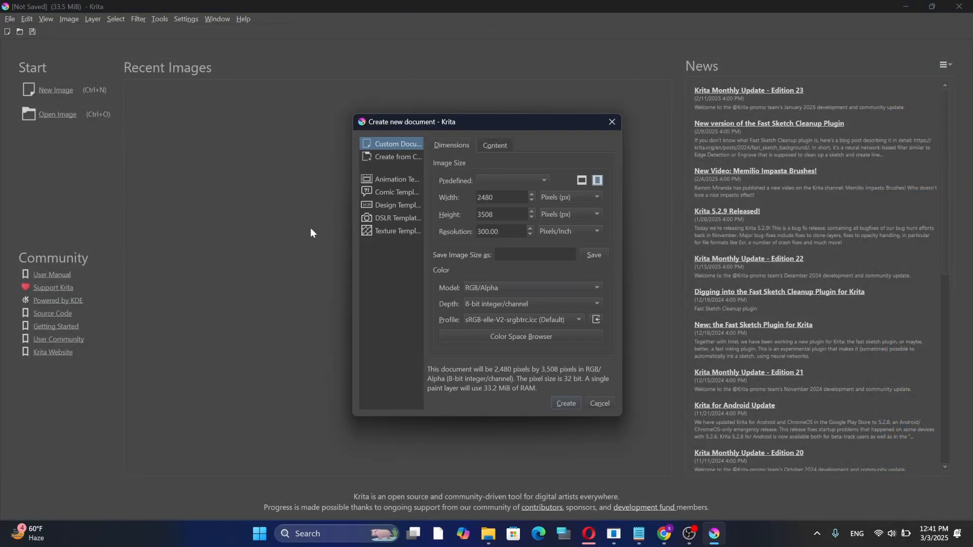
{"action": "key", "text": "Escape"}
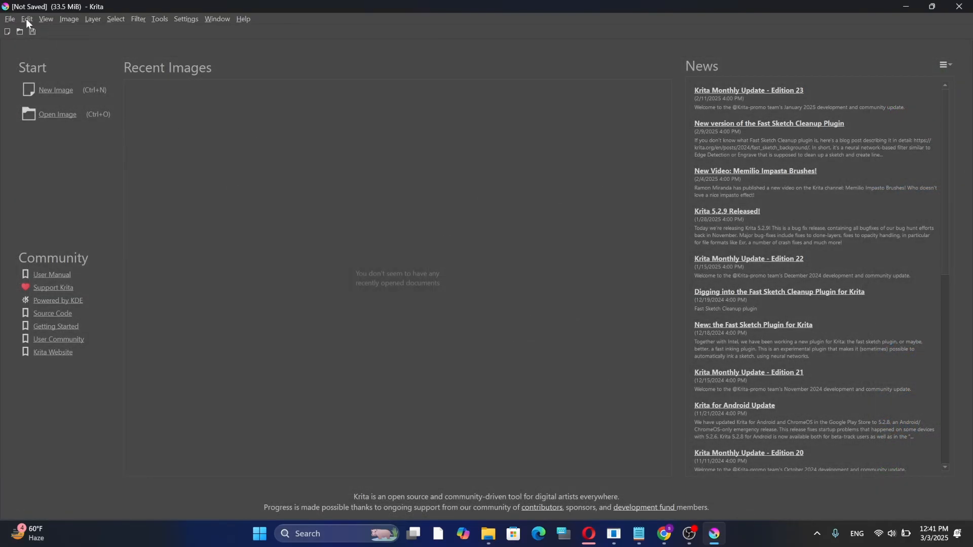
{"action": "left_click", "coordinate": [9, 19]}
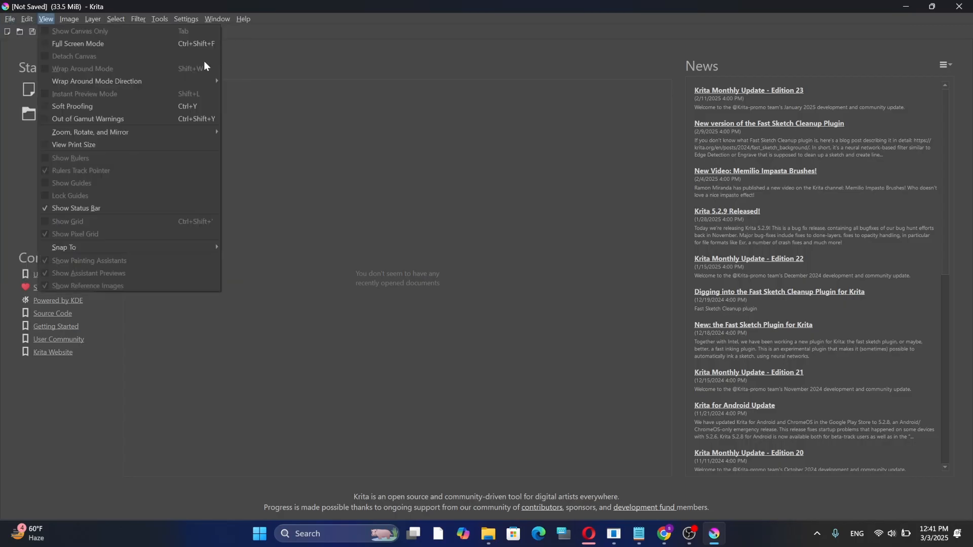
{"action": "left_click", "coordinate": [423, 122]}
Step: Create a new custom document of 2480 × 3508 px at 300 pixels/inch with two layers and a white background
{"action": "left_click", "coordinate": [56, 96]}
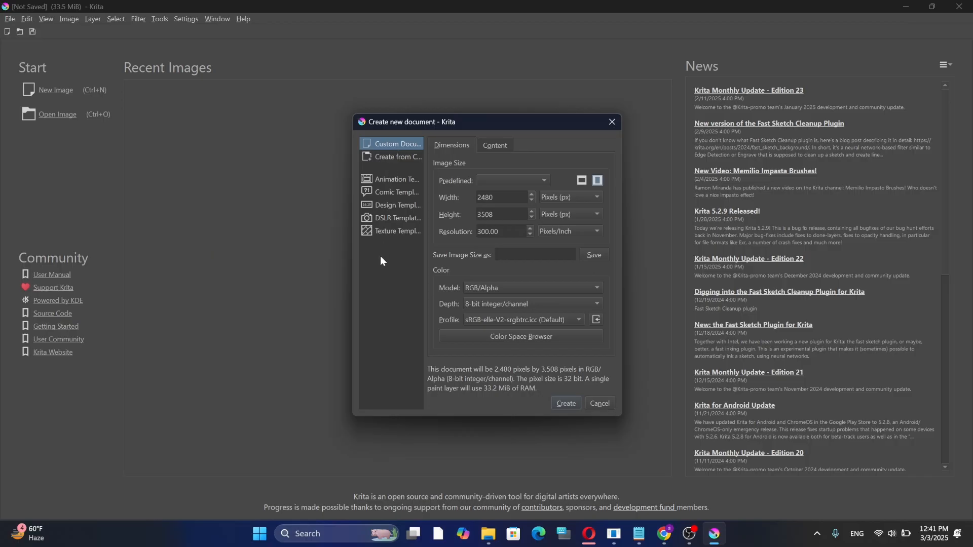
{"action": "left_click", "coordinate": [509, 180]}
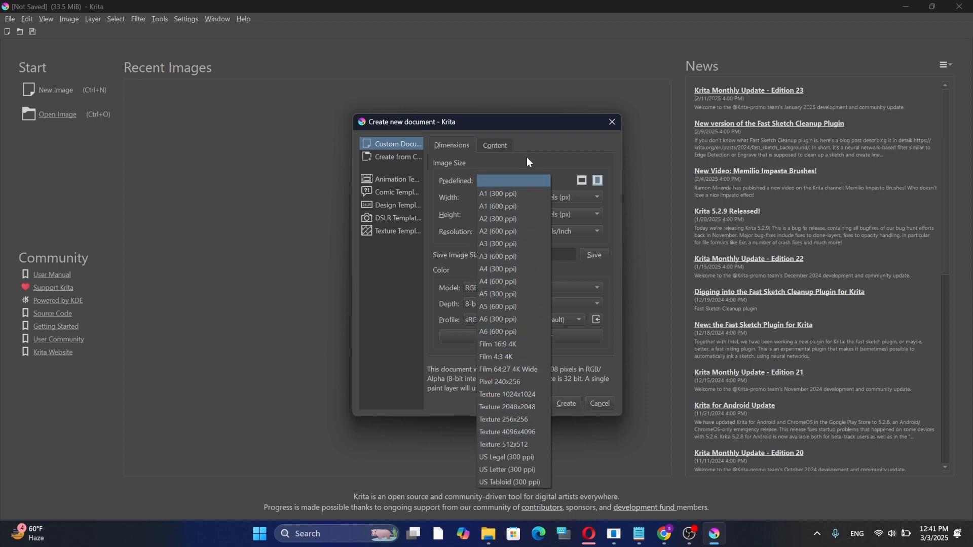
{"action": "left_click", "coordinate": [406, 479]}
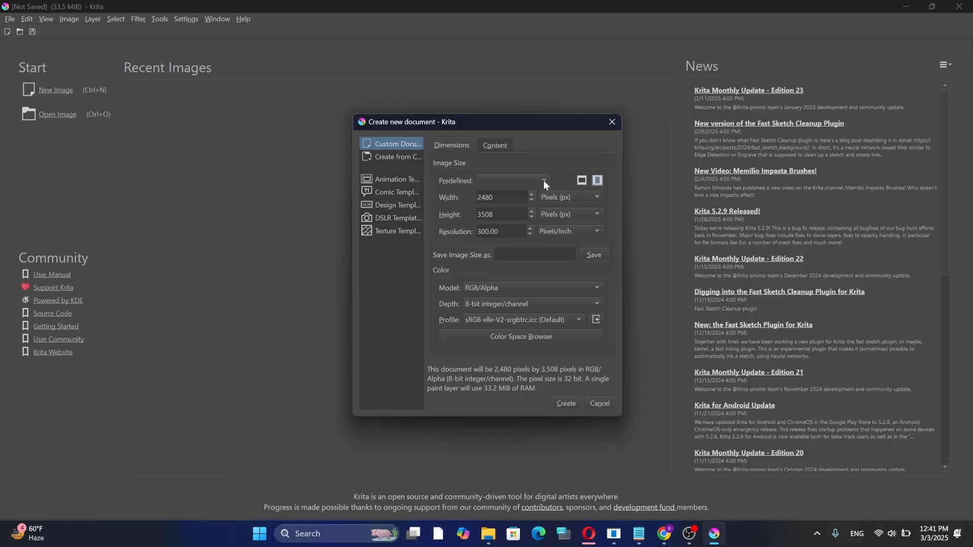
{"action": "left_click", "coordinate": [497, 146]}
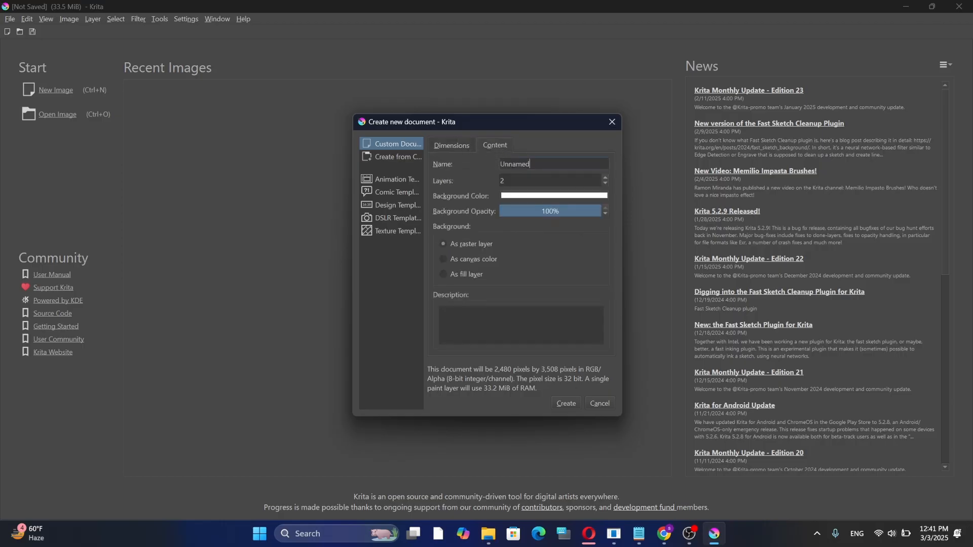
{"action": "left_click", "coordinate": [541, 195]}
{"action": "left_click", "coordinate": [558, 401]}
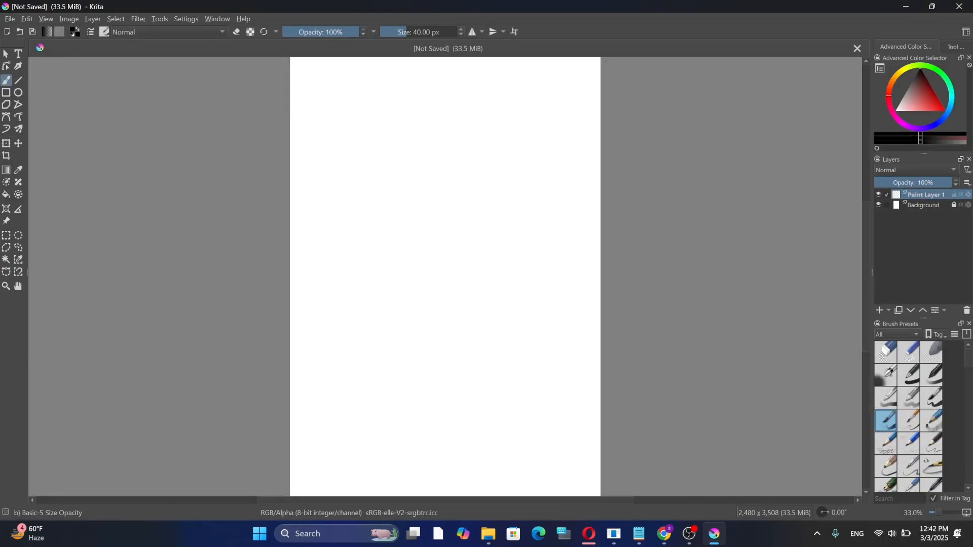
Step: Paint three short black strokes on the upper-left part of the canvas with the 40 px Basic-5 Size Opacity brush
{"action": "mouse_move", "coordinate": [318, 136]}
{"action": "left_mouse_down"}
{"action": "mouse_move", "coordinate": [389, 157]}
{"action": "mouse_move", "coordinate": [408, 176]}
{"action": "left_mouse_up"}
{"action": "left_click_drag", "start_coordinate": [363, 193], "coordinate": [389, 223]}
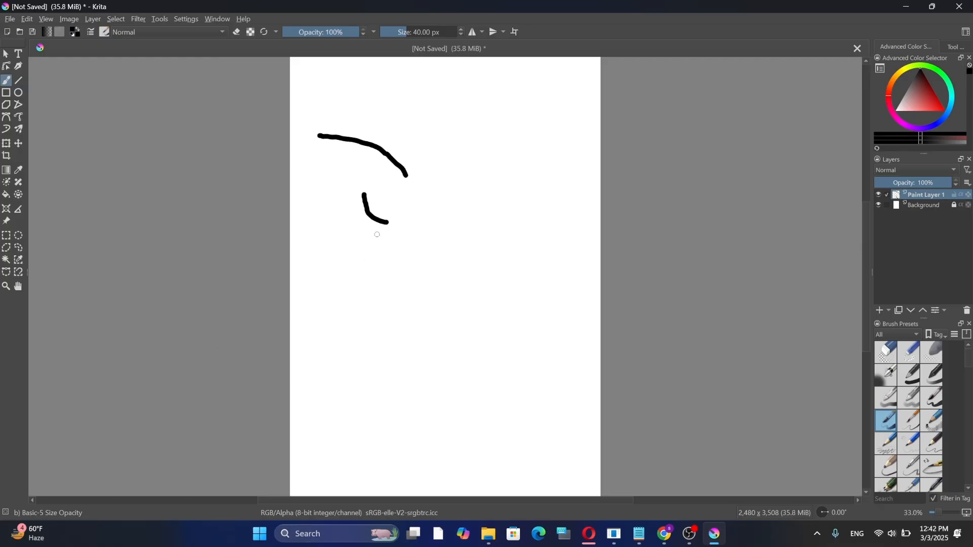
{"action": "left_click_drag", "start_coordinate": [342, 250], "coordinate": [346, 268]}
Step: Widen the side dockers and draw one test stroke each with the Pencil 1 Sketch, Pencil-3 Large and Ink-2 Fineliner presets
{"action": "mouse_move", "coordinate": [871, 372]}
{"action": "left_mouse_down"}
{"action": "mouse_move", "coordinate": [847, 365]}
{"action": "mouse_move", "coordinate": [776, 375]}
{"action": "left_mouse_up"}
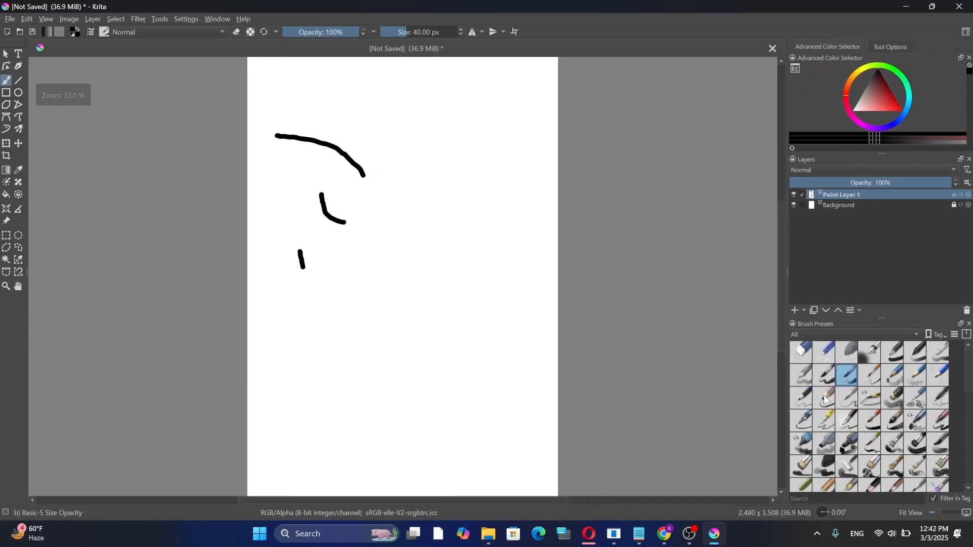
{"action": "left_click", "coordinate": [898, 351]}
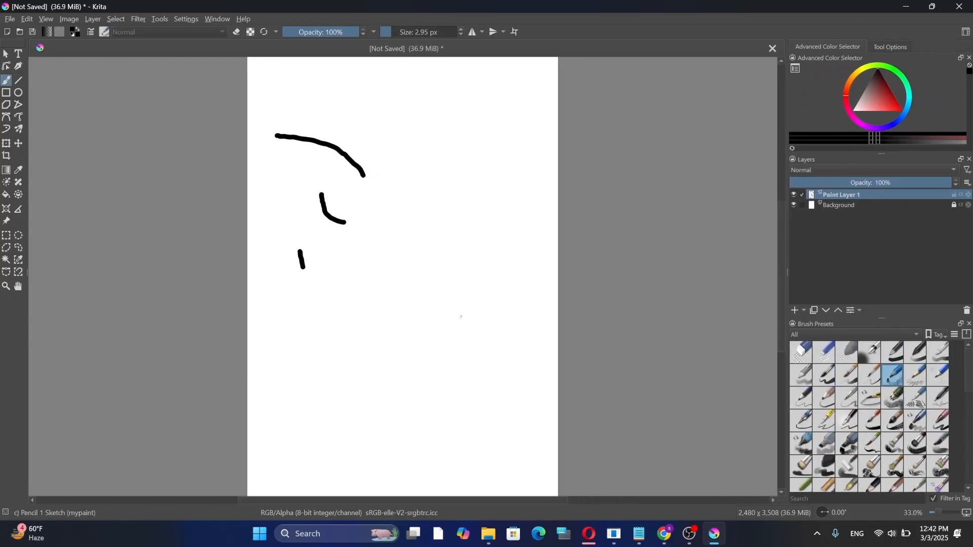
{"action": "left_click_drag", "start_coordinate": [459, 300], "coordinate": [412, 361]}
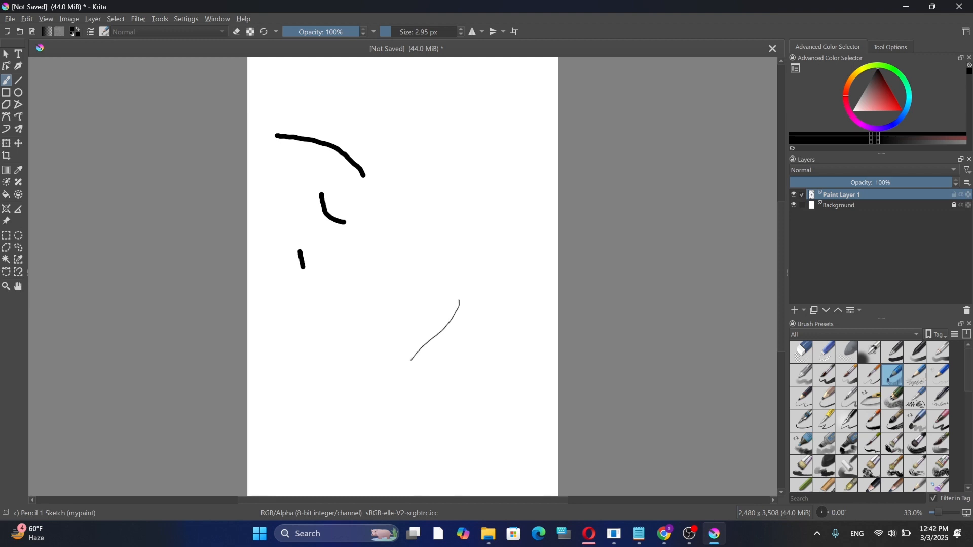
{"action": "left_click", "coordinate": [827, 397]}
{"action": "left_click_drag", "start_coordinate": [435, 190], "coordinate": [392, 292]}
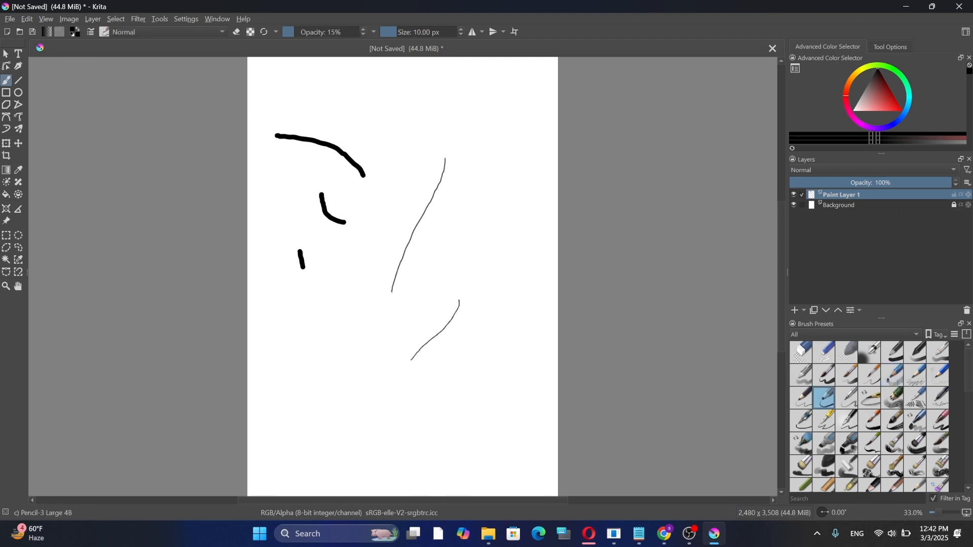
{"action": "left_click", "coordinate": [804, 422]}
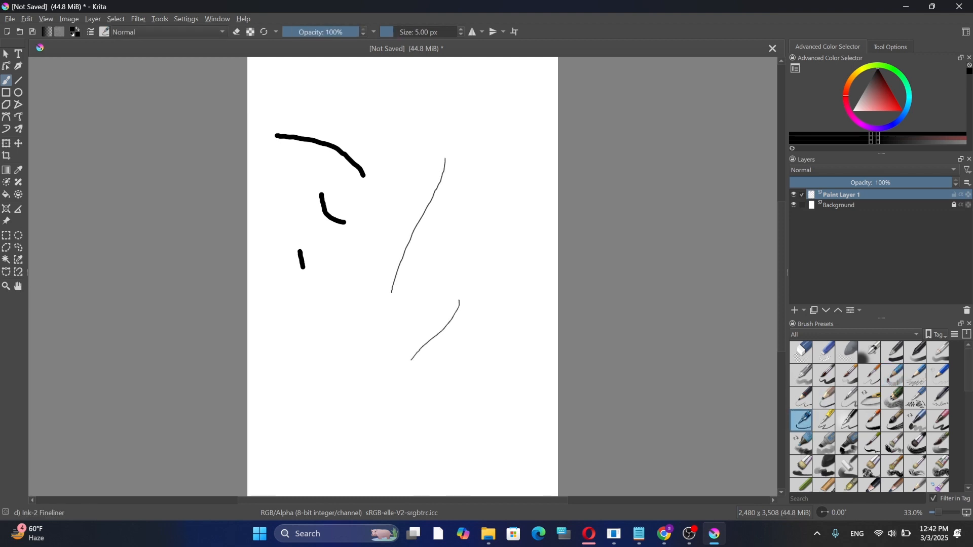
{"action": "left_click_drag", "start_coordinate": [520, 253], "coordinate": [502, 363]}
Step: Set brush smoothing to Stabilizer and draw a large round loop in the middle of the canvas with the fineliner
{"action": "left_click", "coordinate": [883, 47]}
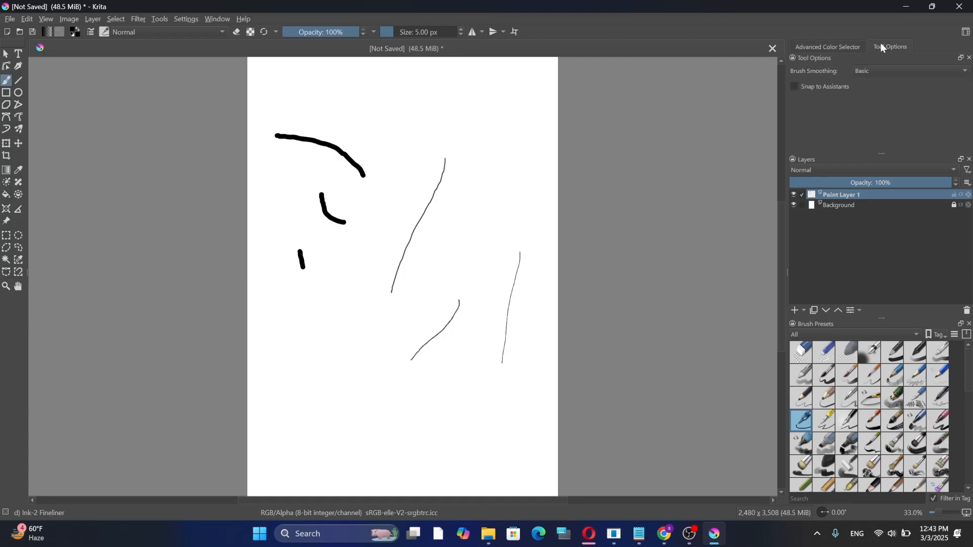
{"action": "left_click", "coordinate": [886, 71]}
{"action": "left_click", "coordinate": [881, 90]}
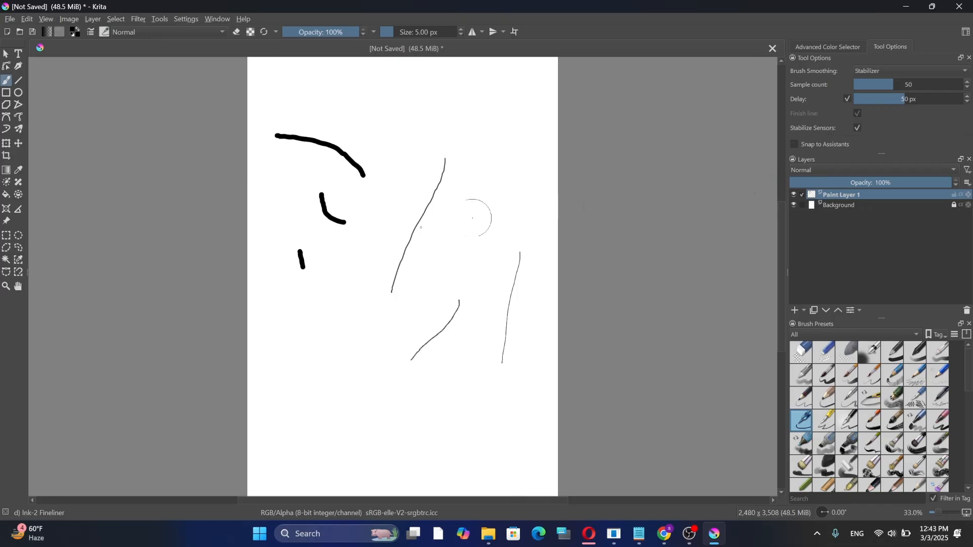
{"action": "mouse_move", "coordinate": [392, 291]}
{"action": "left_mouse_down"}
{"action": "mouse_move", "coordinate": [366, 259]}
{"action": "mouse_move", "coordinate": [405, 205]}
{"action": "mouse_move", "coordinate": [461, 199]}
{"action": "mouse_move", "coordinate": [481, 239]}
{"action": "mouse_move", "coordinate": [461, 284]}
{"action": "mouse_move", "coordinate": [392, 302]}
{"action": "mouse_move", "coordinate": [349, 271]}
{"action": "left_mouse_up"}
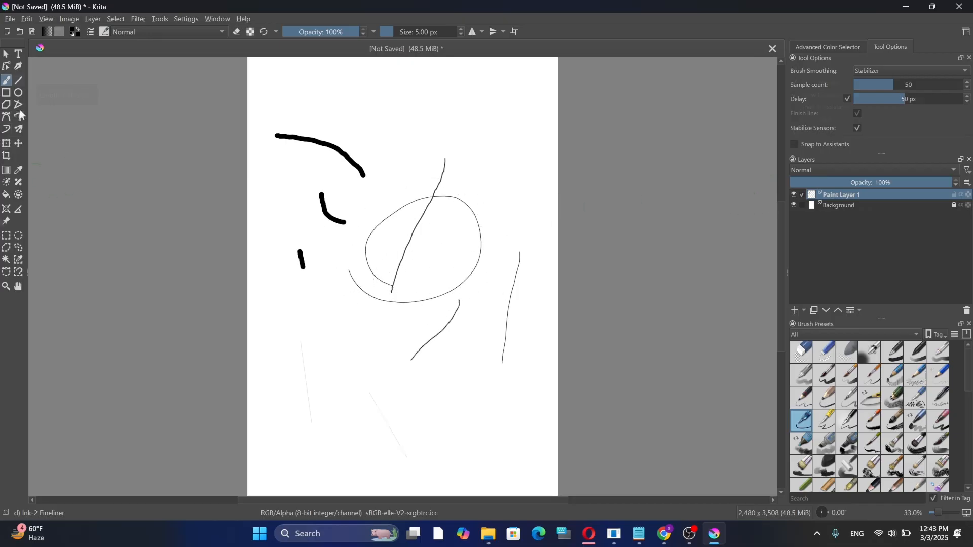
Step: Draw two straight lines low on the canvas, plus a wide ellipse of about 820 × 504 px and a narrow upright ellipse near the top
{"action": "key", "text": "v"}
{"action": "left_click", "coordinate": [19, 94]}
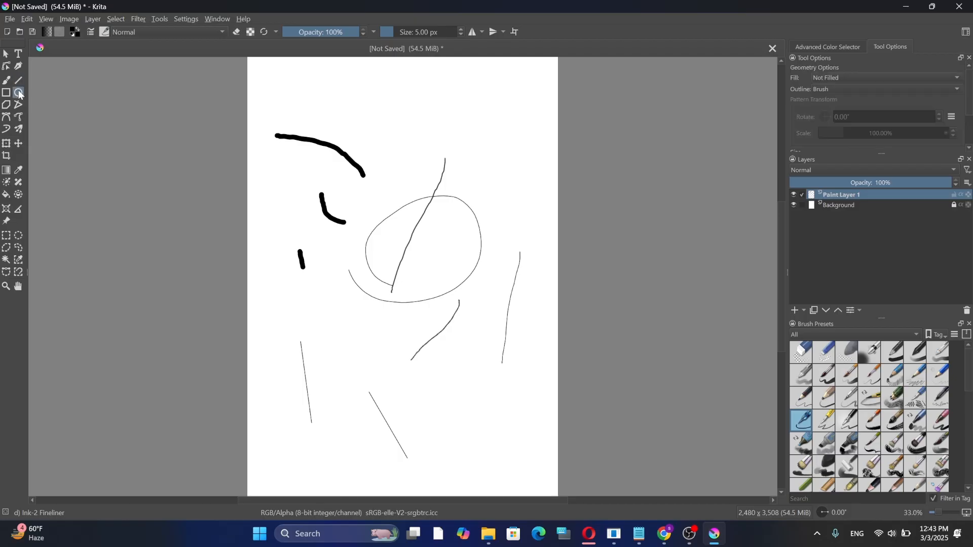
{"action": "left_click_drag", "start_coordinate": [446, 96], "coordinate": [350, 157]}
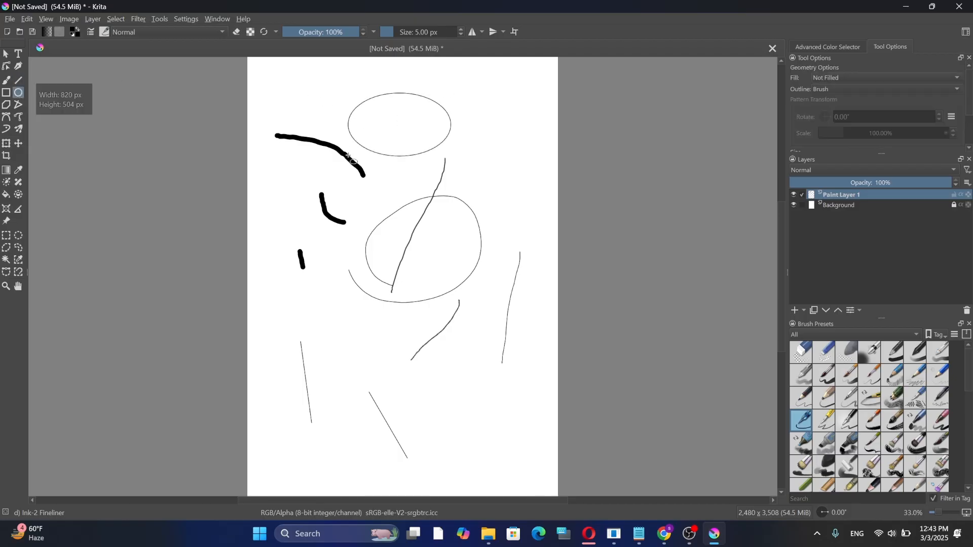
{"action": "left_click_drag", "start_coordinate": [484, 93], "coordinate": [504, 173]}
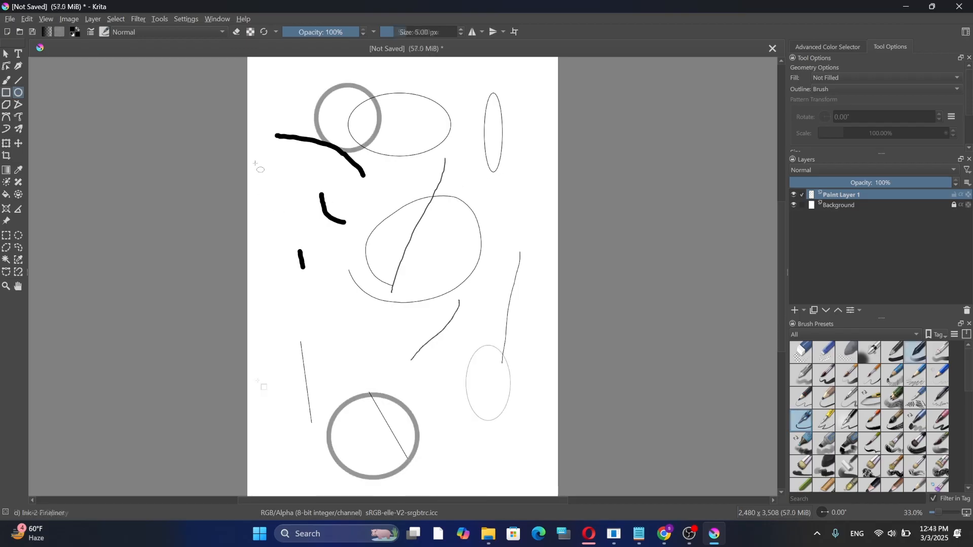
{"action": "mouse_move", "coordinate": [269, 285]}
{"action": "left_mouse_down"}
{"action": "mouse_move", "coordinate": [334, 350]}
{"action": "mouse_move", "coordinate": [448, 400]}
{"action": "mouse_move", "coordinate": [434, 402]}
{"action": "mouse_move", "coordinate": [424, 433]}
{"action": "left_mouse_up"}
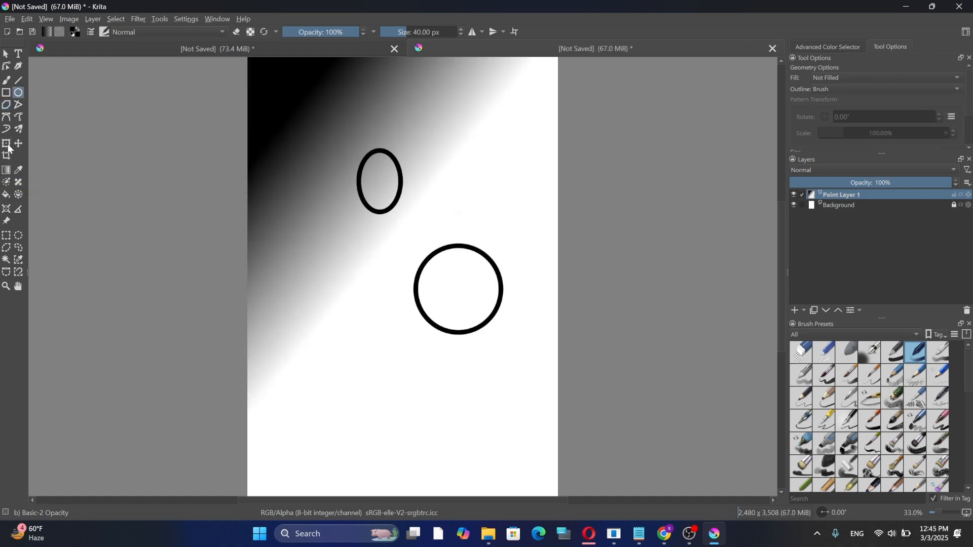
Step: Use the Transform tool on the gradient and ellipse artwork of Paint Layer 1
{"action": "left_click", "coordinate": [7, 146]}
{"action": "left_click_drag", "start_coordinate": [319, 145], "coordinate": [338, 167]}
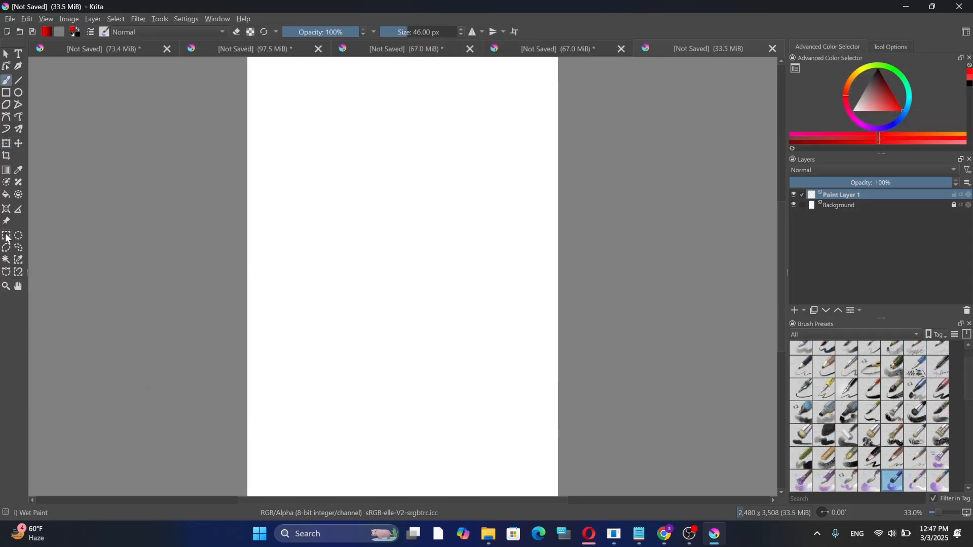
Step: Select a rectangular area on the upper-left part of the blank canvas and draw a red ellipse overlapping its lower-right corner
{"action": "left_click", "coordinate": [6, 237]}
{"action": "mouse_move", "coordinate": [268, 90]}
{"action": "left_mouse_down"}
{"action": "mouse_move", "coordinate": [398, 163]}
{"action": "mouse_move", "coordinate": [409, 211]}
{"action": "mouse_move", "coordinate": [439, 239]}
{"action": "left_mouse_up"}
{"action": "left_click", "coordinate": [19, 94]}
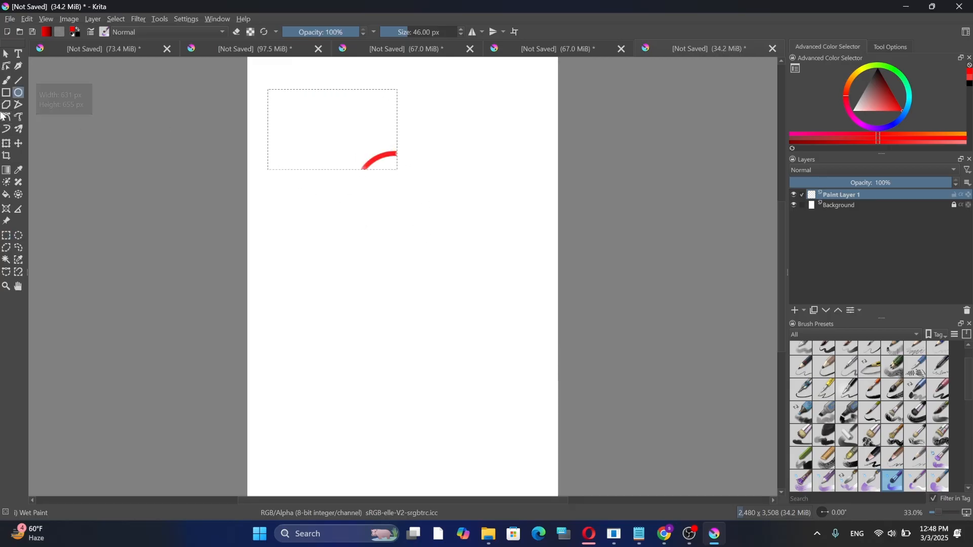
Step: Draw two red rectangles with the 46 px Wet Paint brush, one inside the selection and one crossing its right edge
{"action": "left_click", "coordinate": [6, 93]}
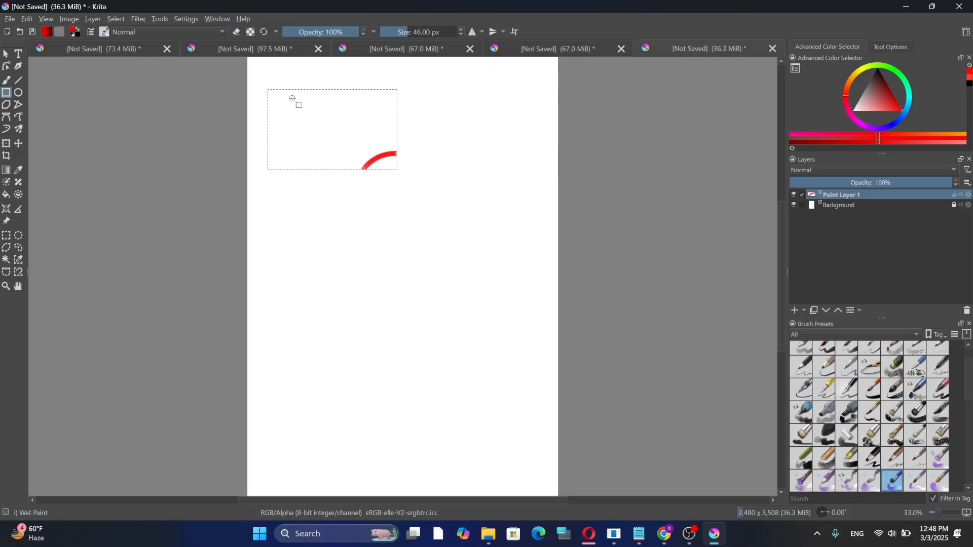
{"action": "left_click_drag", "start_coordinate": [292, 98], "coordinate": [339, 162]}
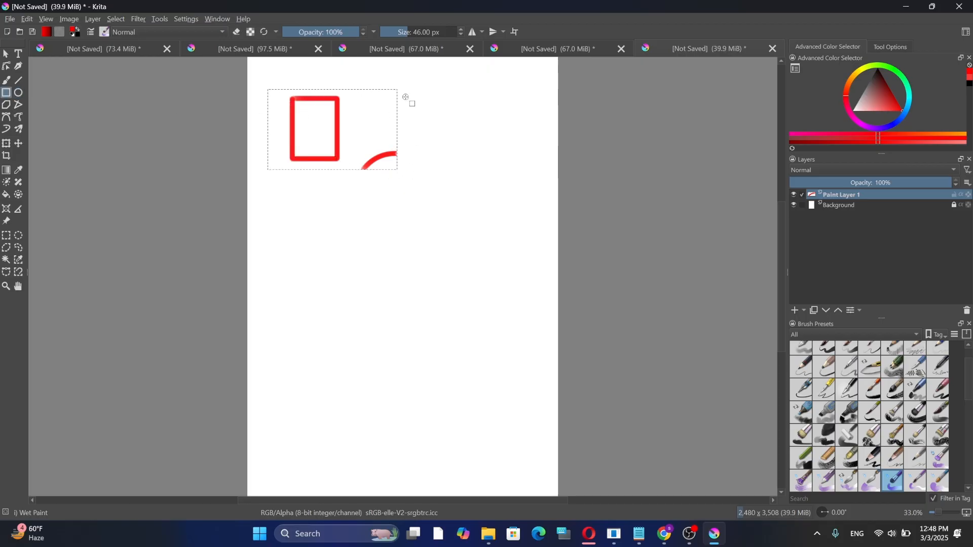
{"action": "left_click_drag", "start_coordinate": [406, 97], "coordinate": [361, 120]}
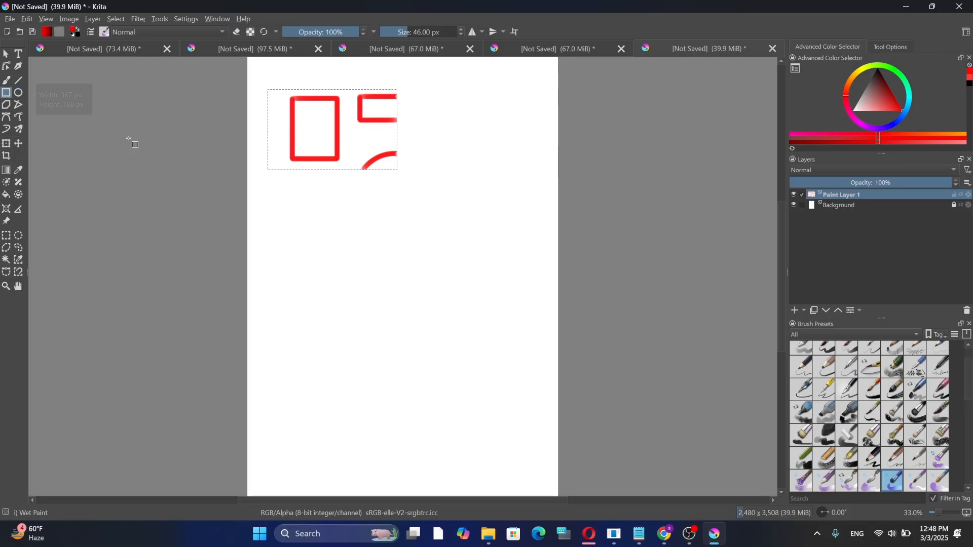
Step: Make an elliptical selection below the red shapes, and try out the polygonal and freehand selection tools beside it
{"action": "left_click", "coordinate": [6, 105]}
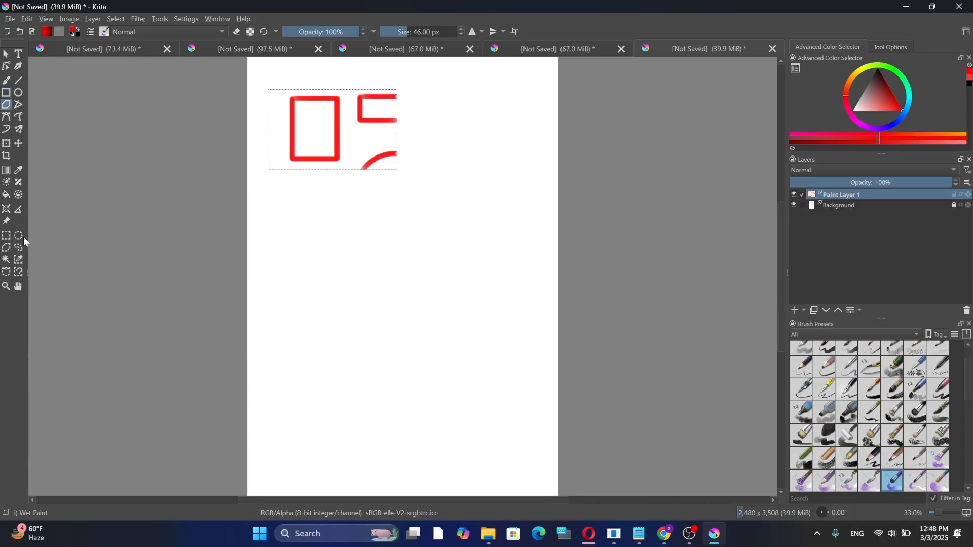
{"action": "left_click", "coordinate": [17, 238]}
{"action": "left_click", "coordinate": [8, 249]}
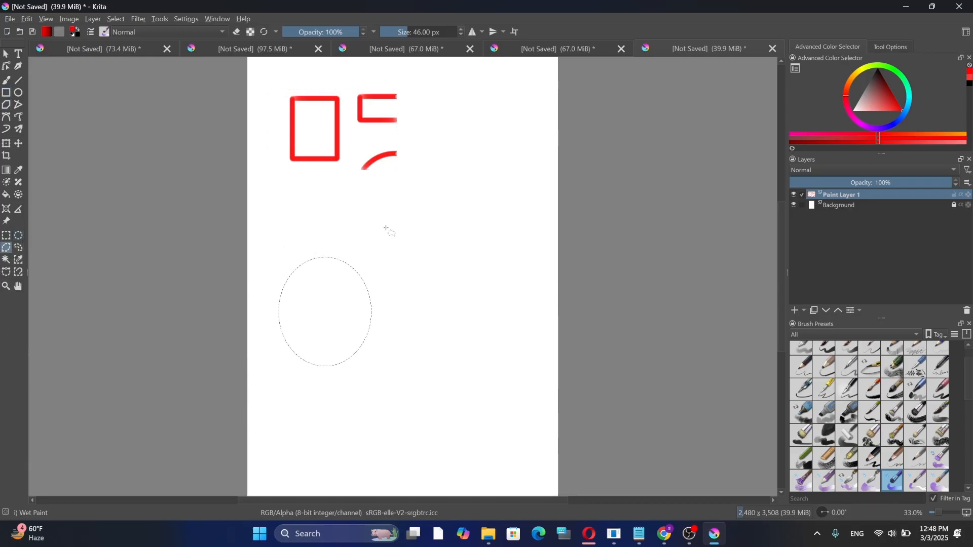
{"action": "left_click", "coordinate": [388, 231]}
{"action": "left_click", "coordinate": [18, 247]}
{"action": "left_click_drag", "start_coordinate": [380, 262], "coordinate": [388, 250]}
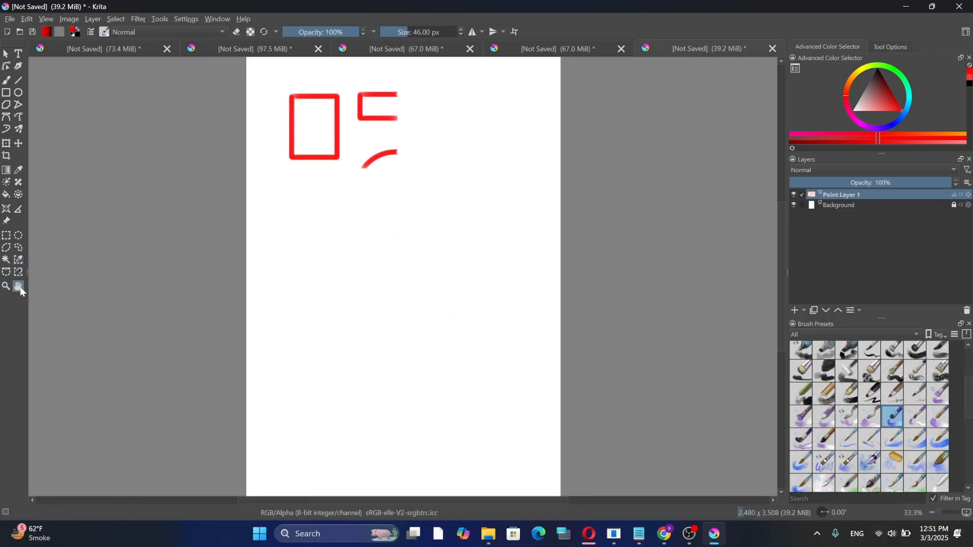
Step: Pan the canvas slightly with the Pan tool
{"action": "left_click", "coordinate": [18, 287]}
{"action": "mouse_move", "coordinate": [382, 241]}
{"action": "left_mouse_down"}
{"action": "mouse_move", "coordinate": [314, 251]}
{"action": "mouse_move", "coordinate": [391, 252]}
{"action": "left_mouse_up"}
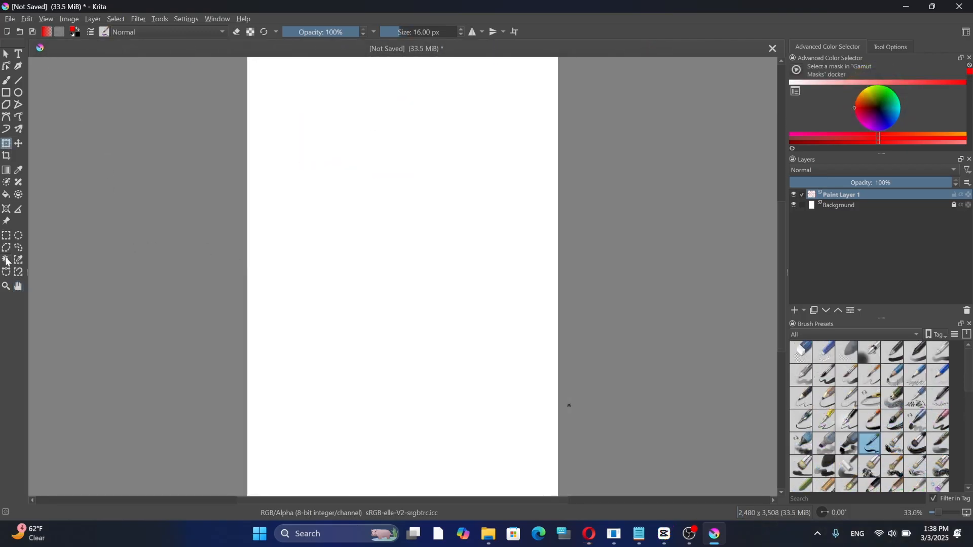
Step: Activate the Gradient tool on the blank document
{"action": "left_click", "coordinate": [7, 144]}
{"action": "left_click", "coordinate": [7, 174]}
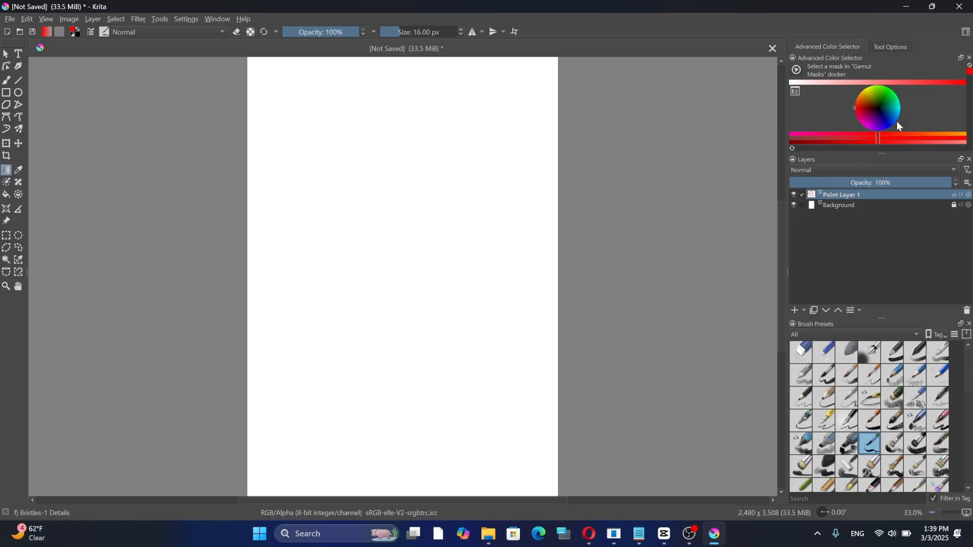
Step: Activate the Color Sampler tool, and set the opacity of Paint Layer 1 to 50%
{"action": "left_click", "coordinate": [22, 171]}
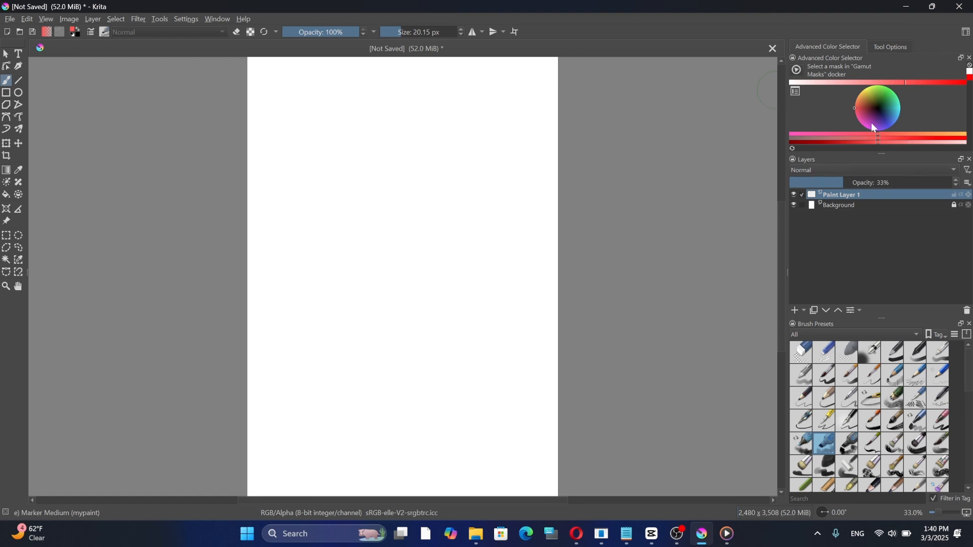
{"action": "left_click", "coordinate": [863, 182]}
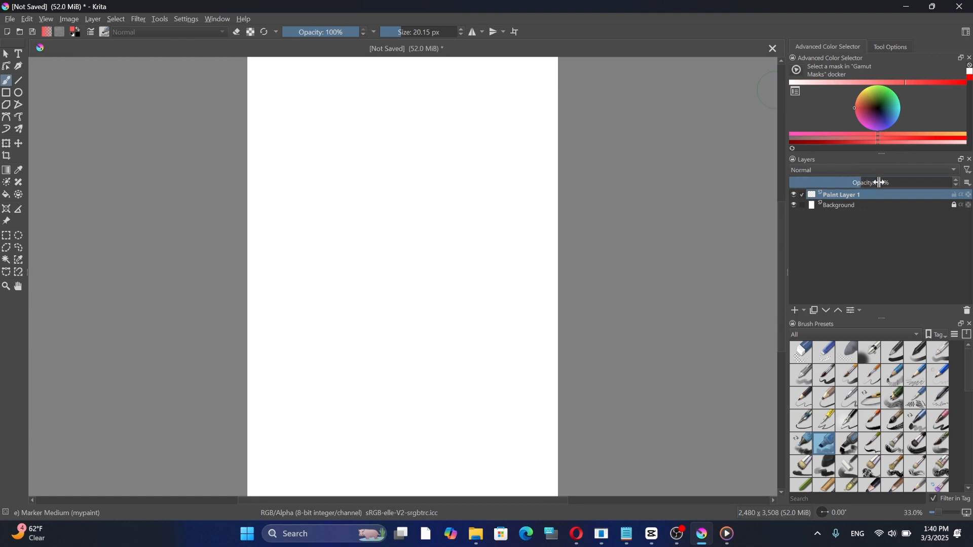
{"action": "left_click", "coordinate": [876, 182]}
{"action": "left_click", "coordinate": [837, 182]}
{"action": "left_click", "coordinate": [874, 182]}
Step: Paint thin 60 px strokes and thick 214.94 px curved strokes across the canvas with the Ink-8 Sumi-e brush
{"action": "left_click", "coordinate": [414, 31]}
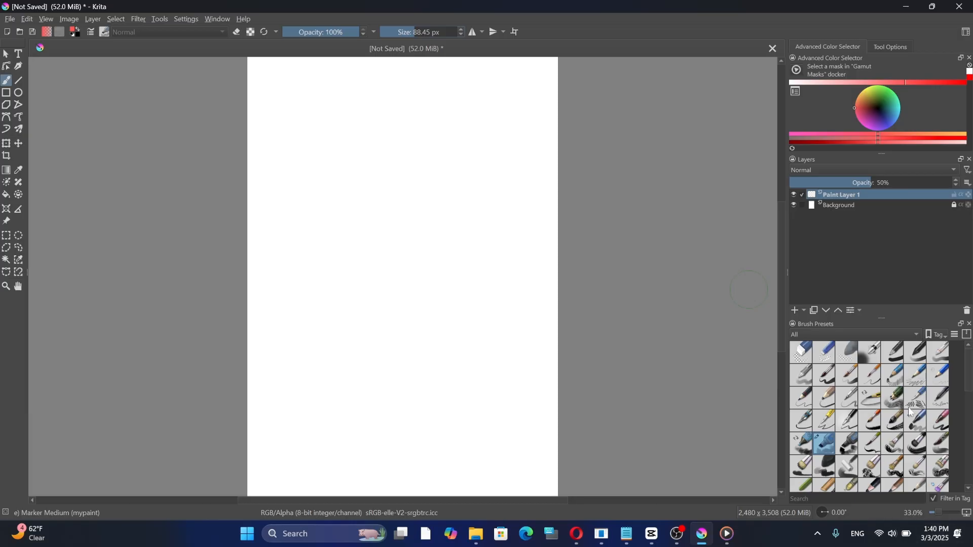
{"action": "left_click", "coordinate": [898, 422]}
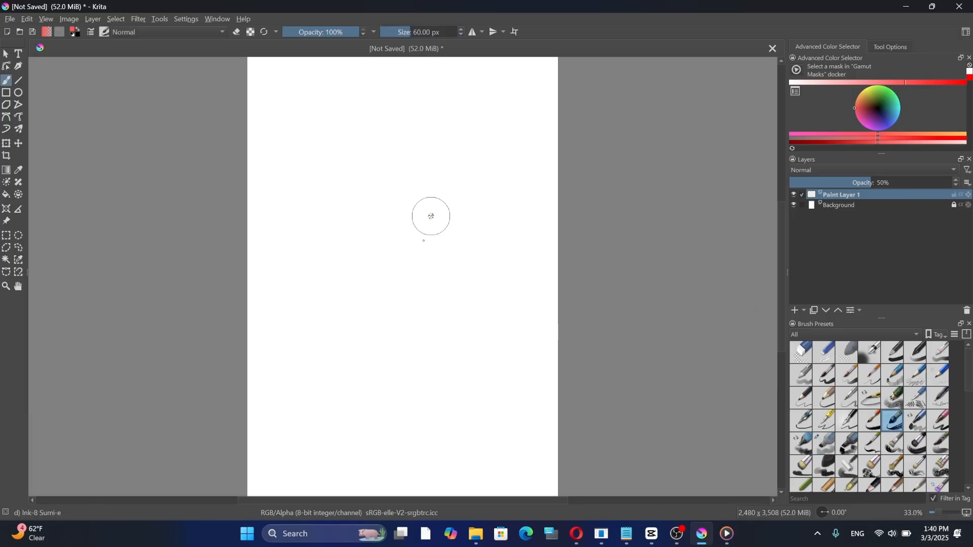
{"action": "mouse_move", "coordinate": [431, 217]}
{"action": "left_mouse_down"}
{"action": "mouse_move", "coordinate": [414, 275]}
{"action": "mouse_move", "coordinate": [418, 311]}
{"action": "left_mouse_up"}
{"action": "mouse_move", "coordinate": [337, 147]}
{"action": "left_mouse_down"}
{"action": "mouse_move", "coordinate": [473, 150]}
{"action": "mouse_move", "coordinate": [466, 130]}
{"action": "mouse_move", "coordinate": [499, 282]}
{"action": "mouse_move", "coordinate": [500, 370]}
{"action": "left_mouse_up"}
{"action": "left_click", "coordinate": [430, 32]}
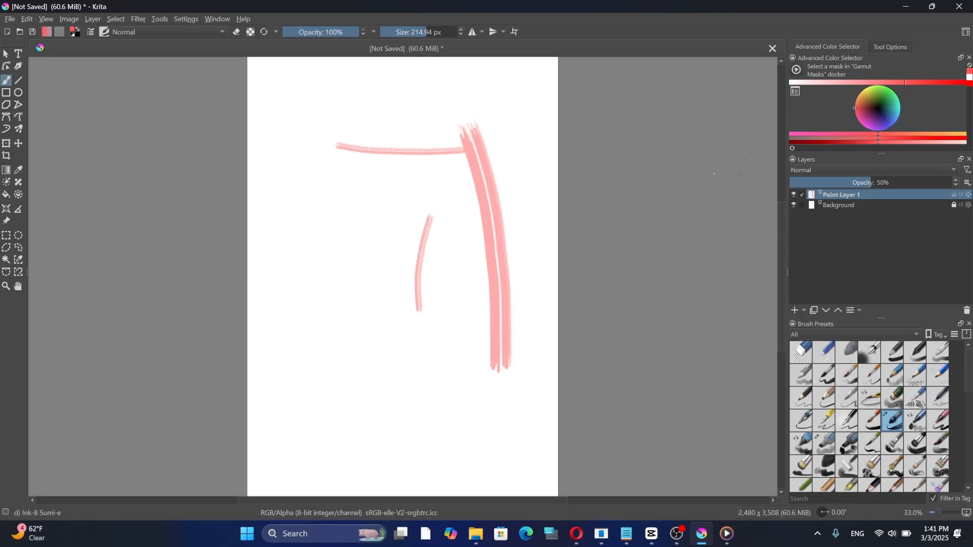
{"action": "mouse_move", "coordinate": [329, 222]}
{"action": "left_mouse_down"}
{"action": "mouse_move", "coordinate": [302, 354]}
{"action": "mouse_move", "coordinate": [304, 415]}
{"action": "mouse_move", "coordinate": [377, 474]}
{"action": "mouse_move", "coordinate": [462, 459]}
{"action": "left_mouse_up"}
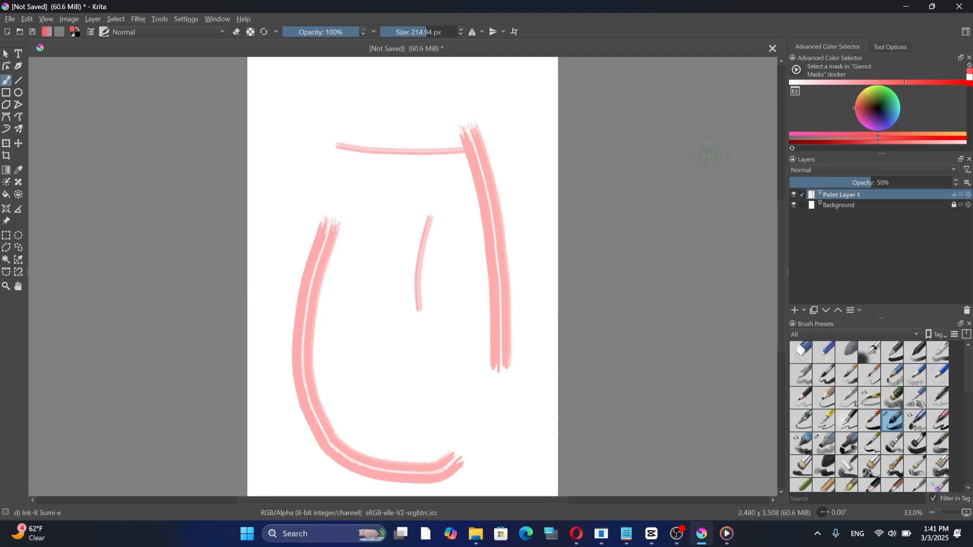
Step: Change the Advanced Color Selector's shape to the HSV hue ring with a saturation square inside
{"action": "left_click", "coordinate": [796, 92]}
{"action": "left_click", "coordinate": [363, 218]}
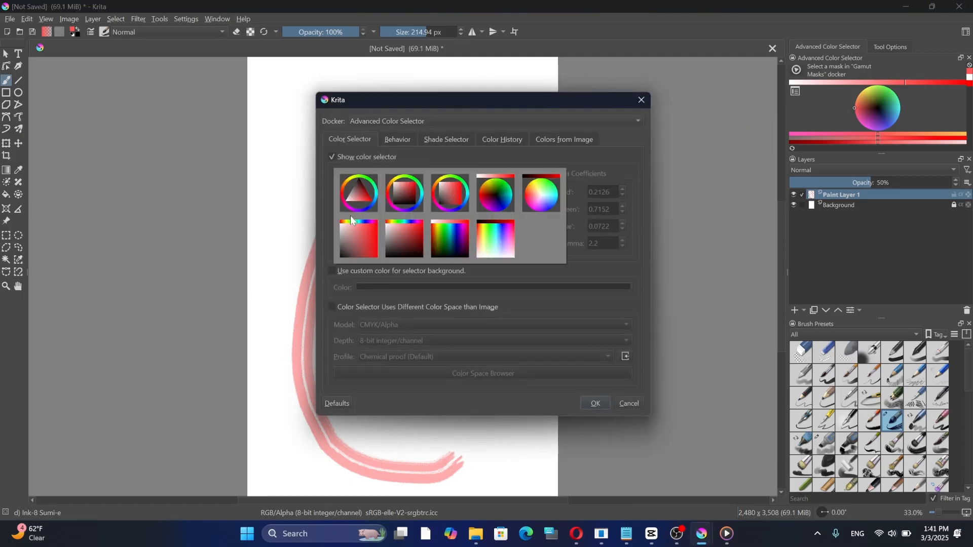
{"action": "left_click", "coordinate": [449, 194]}
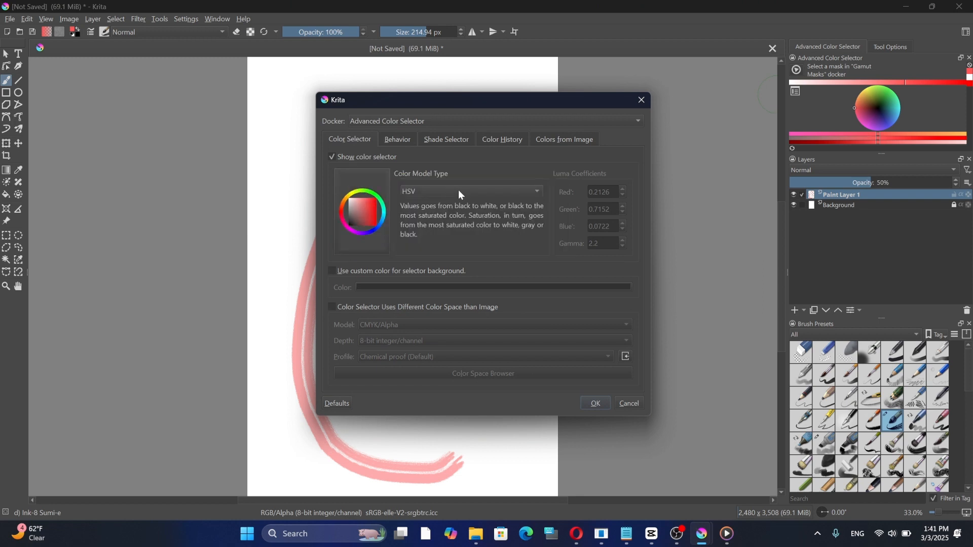
{"action": "left_click", "coordinate": [592, 405]}
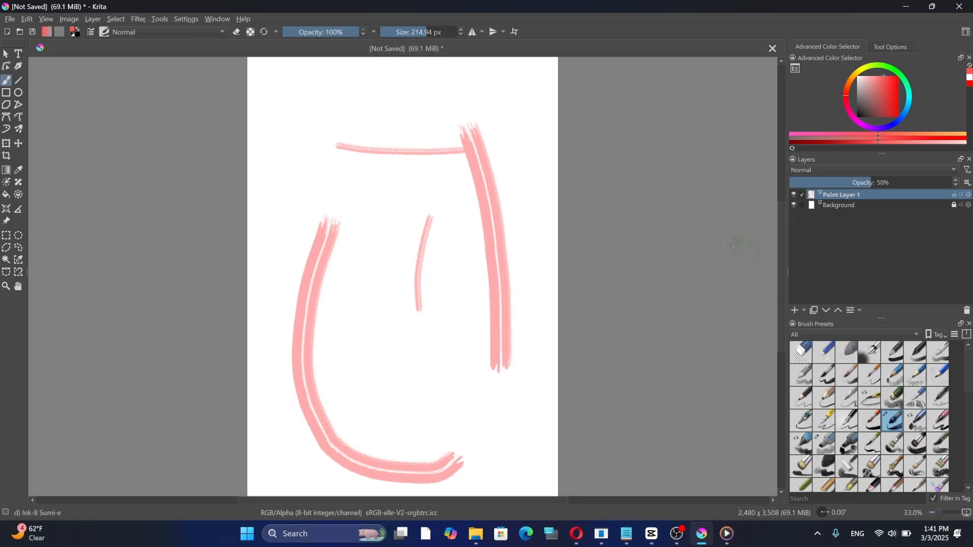
Step: Rename Paint Layer 1 as "new"
{"action": "double_click", "coordinate": [857, 197]}
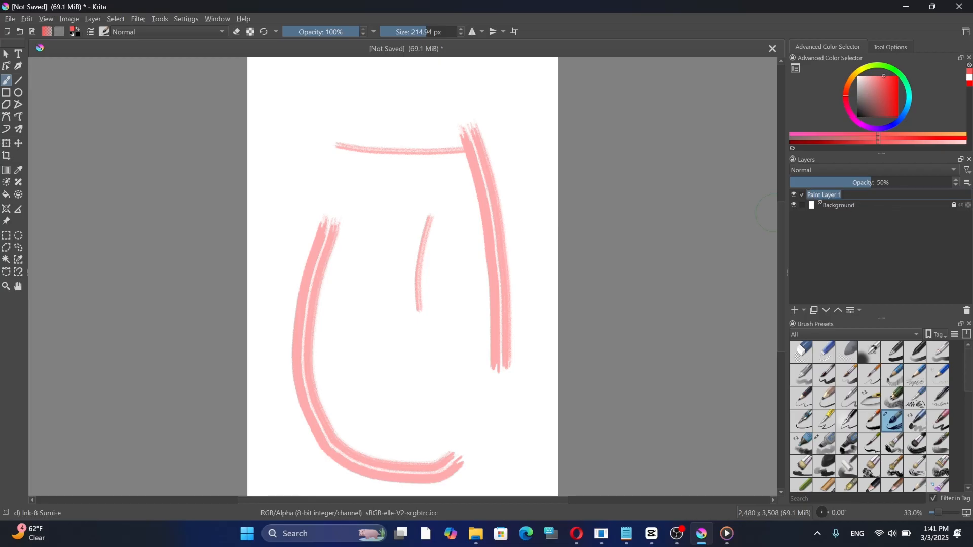
{"action": "key", "text": "BackSpace"}
{"action": "type", "text": "new"}
{"action": "key", "text": "Return"}
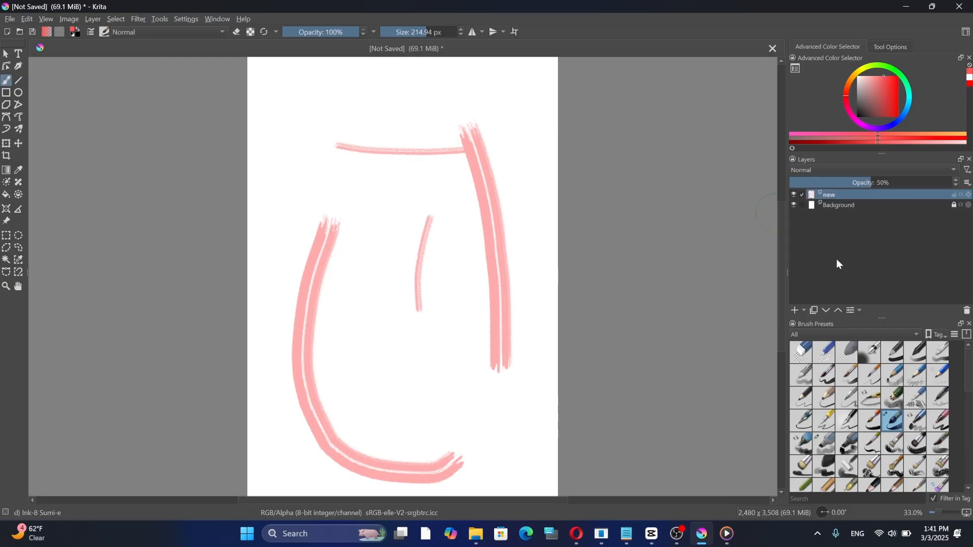
Step: Add and duplicate a paint layer above the layer "new", and delete Paint Layer 1
{"action": "left_click", "coordinate": [794, 309]}
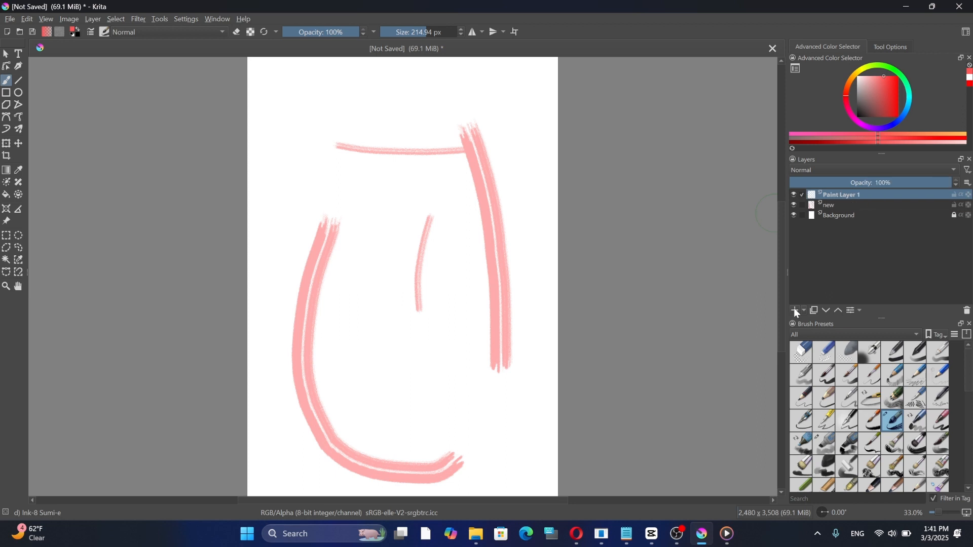
{"action": "left_click", "coordinate": [816, 309]}
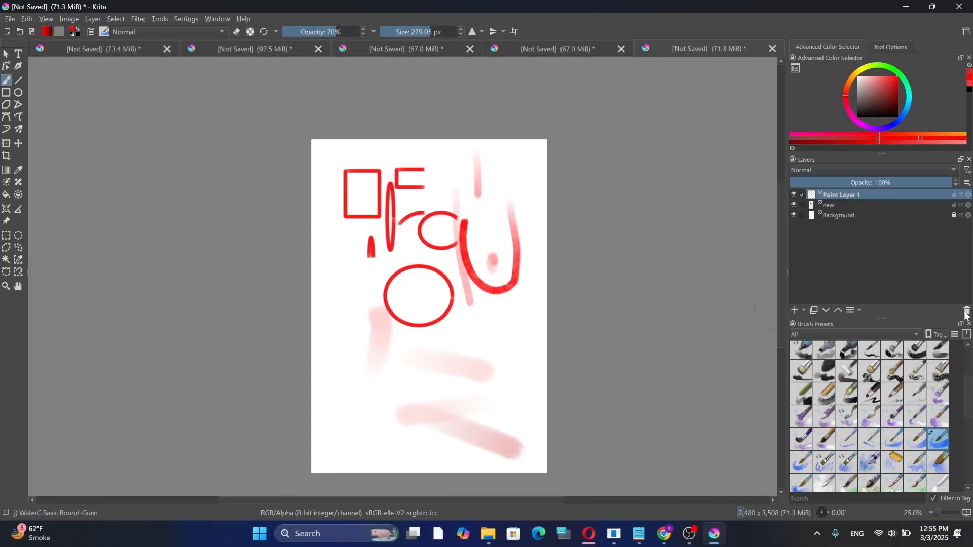
{"action": "left_click", "coordinate": [965, 312]}
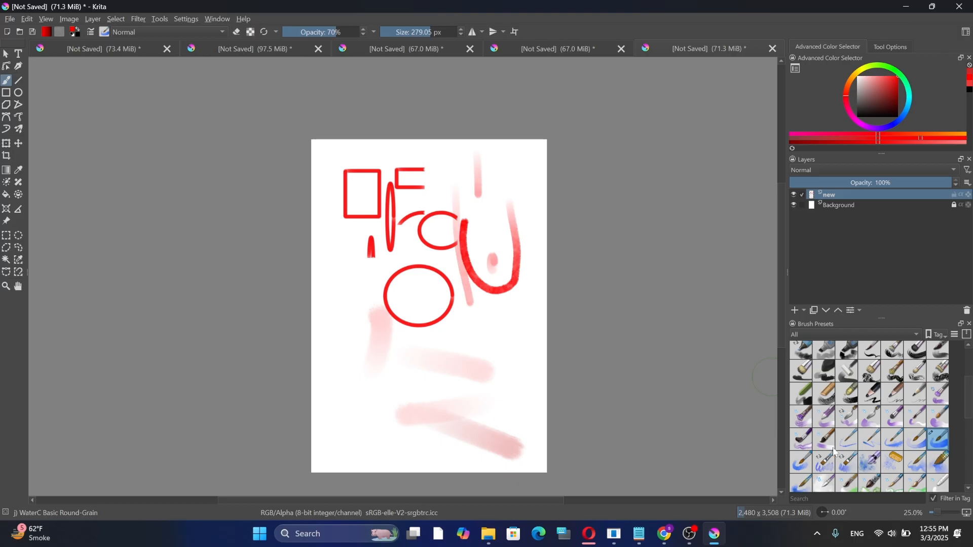
Step: Browse the brush presets and create a brush tag named "my fav"
{"action": "scroll", "coordinate": [855, 426], "scroll_direction": "down", "scroll_amount": 5}
{"action": "scroll", "coordinate": [862, 425], "scroll_direction": "up", "scroll_amount": 10}
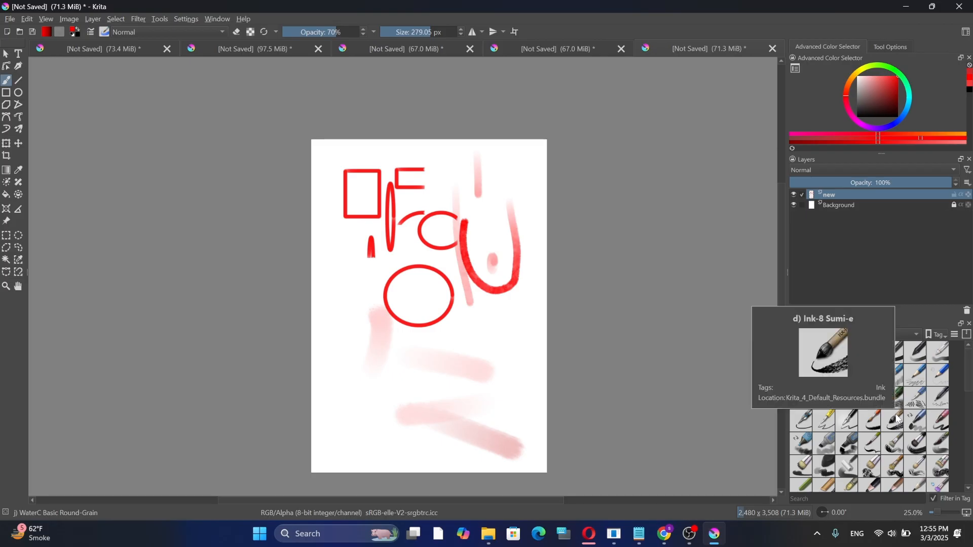
{"action": "scroll", "coordinate": [897, 431], "scroll_direction": "down", "scroll_amount": 5}
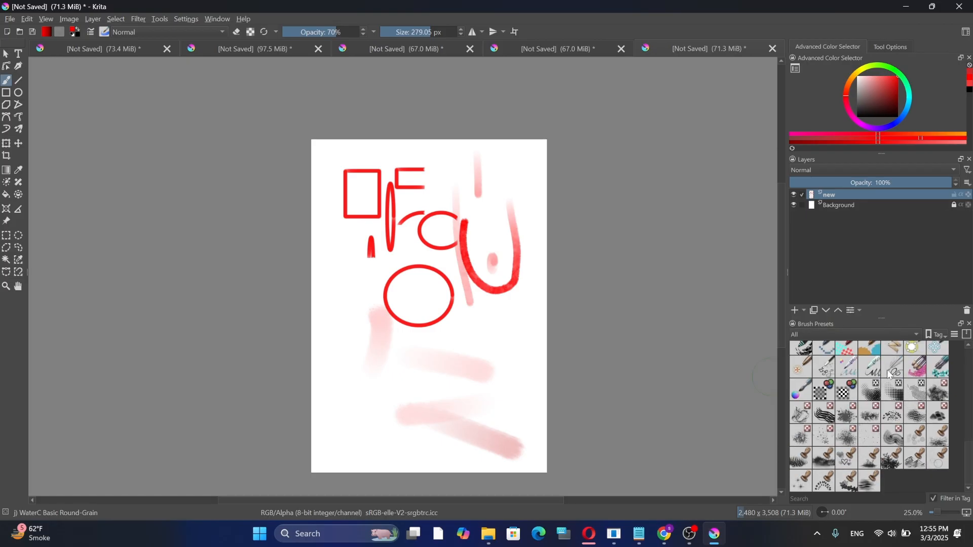
{"action": "scroll", "coordinate": [862, 430], "scroll_direction": "up", "scroll_amount": 5}
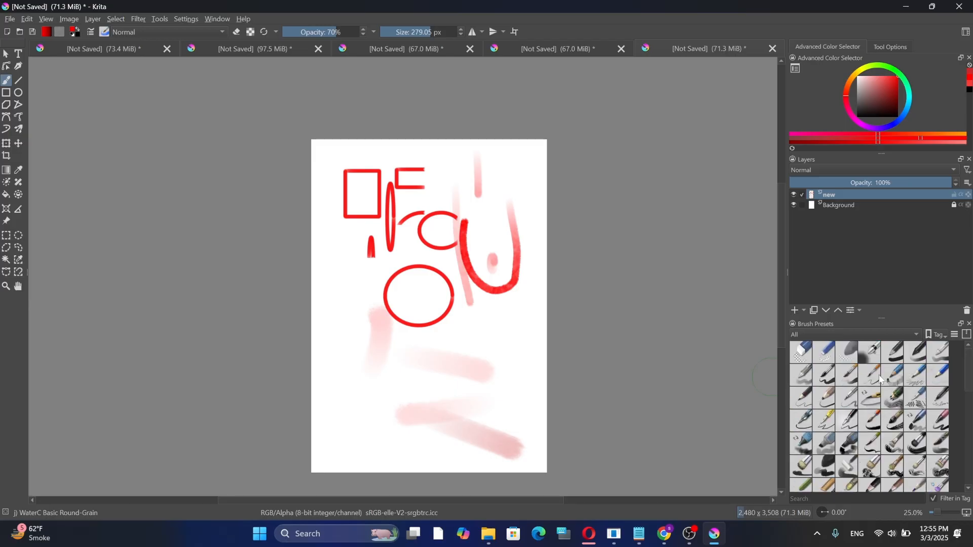
{"action": "left_click", "coordinate": [941, 335]}
{"action": "type", "text": "m"}
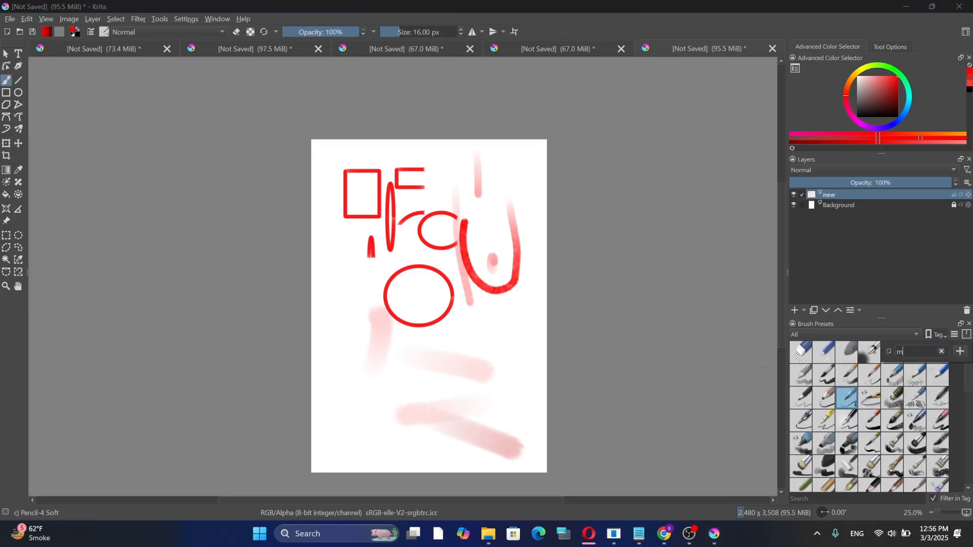
{"action": "type", "text": "y fav"}
{"action": "key", "text": "Return"}
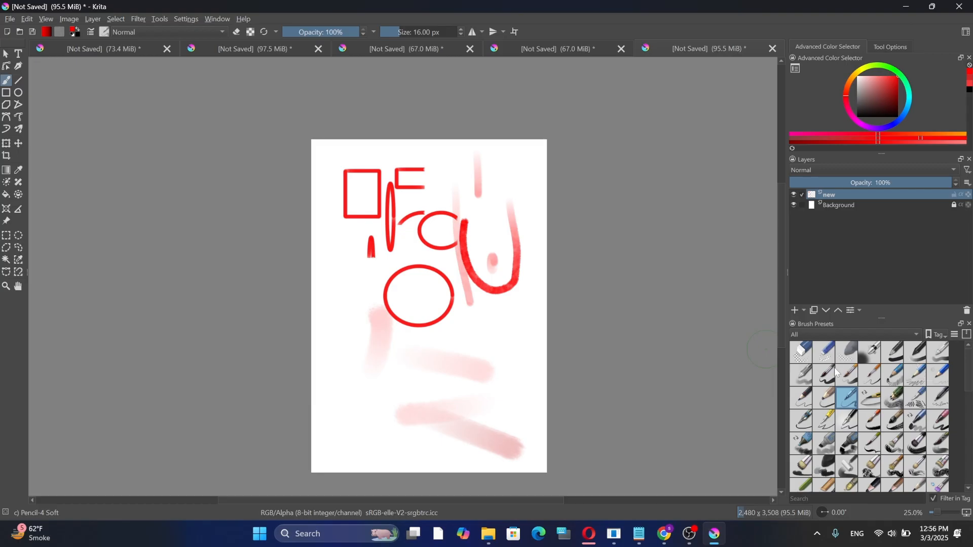
Step: Assign the Pencil-4 Soft and Bristles-1 Details presets to the "my fav" tag, and filter the brush presets by that tag
{"action": "right_click", "coordinate": [853, 402]}
{"action": "mouse_move", "coordinate": [869, 414]}
{"action": "left_click", "coordinate": [781, 457]}
{"action": "right_click", "coordinate": [869, 437]}
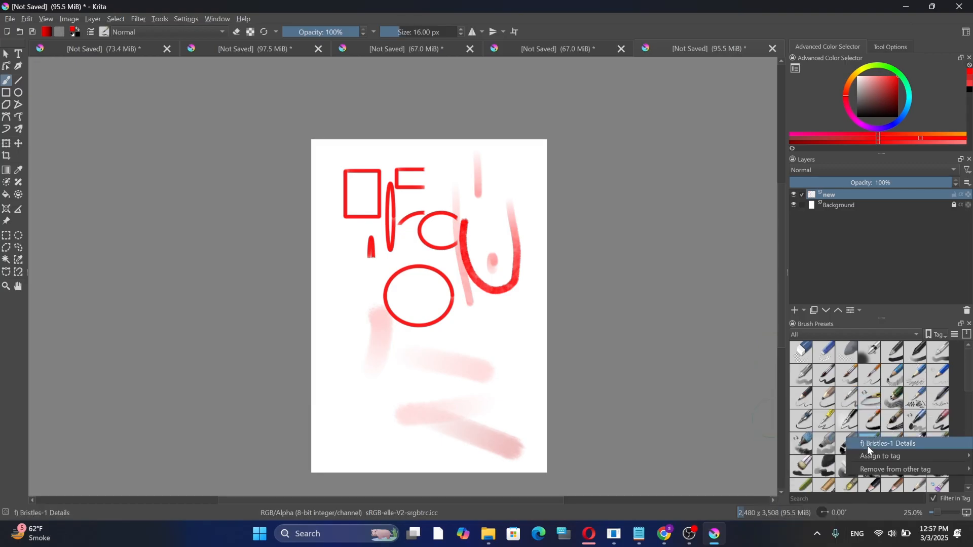
{"action": "mouse_move", "coordinate": [869, 456]}
{"action": "left_click", "coordinate": [789, 456]}
{"action": "left_click", "coordinate": [811, 334]}
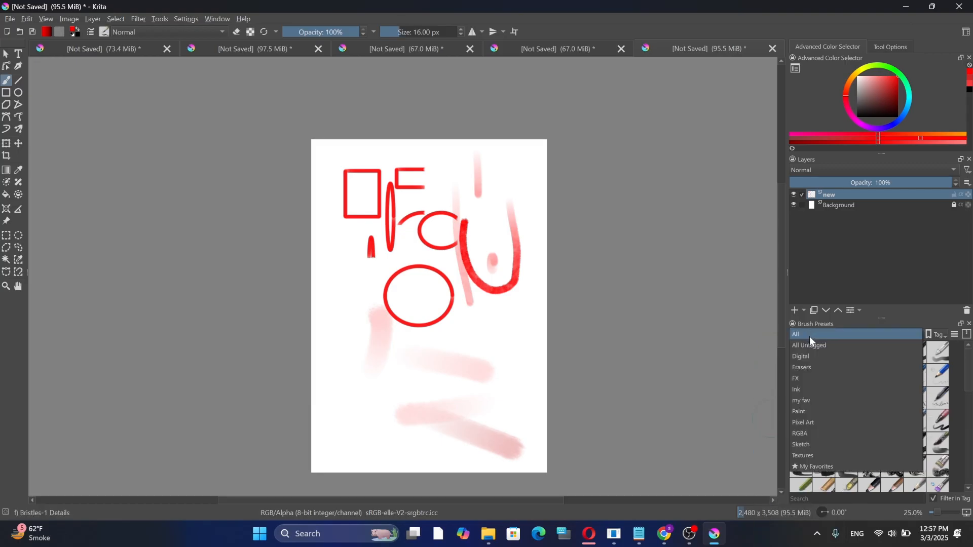
{"action": "left_click", "coordinate": [804, 401]}
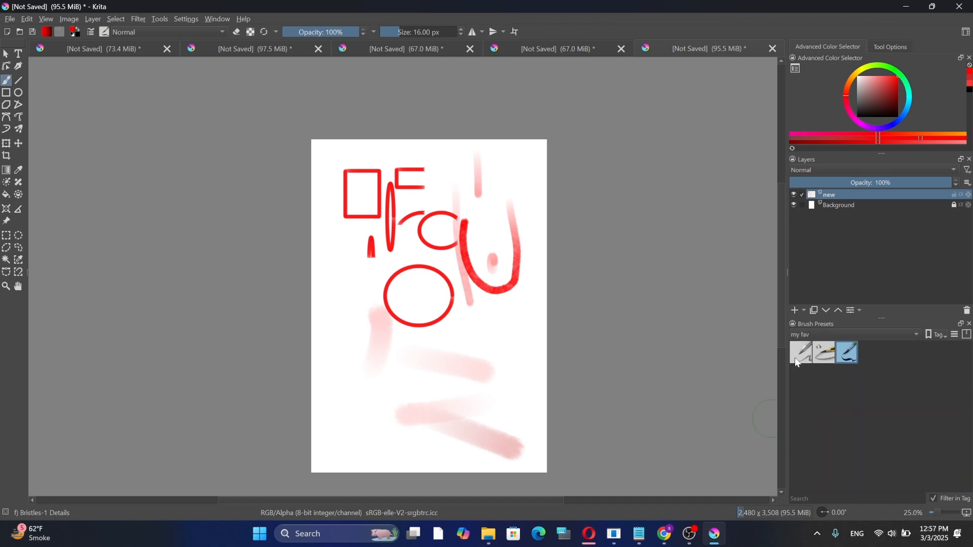